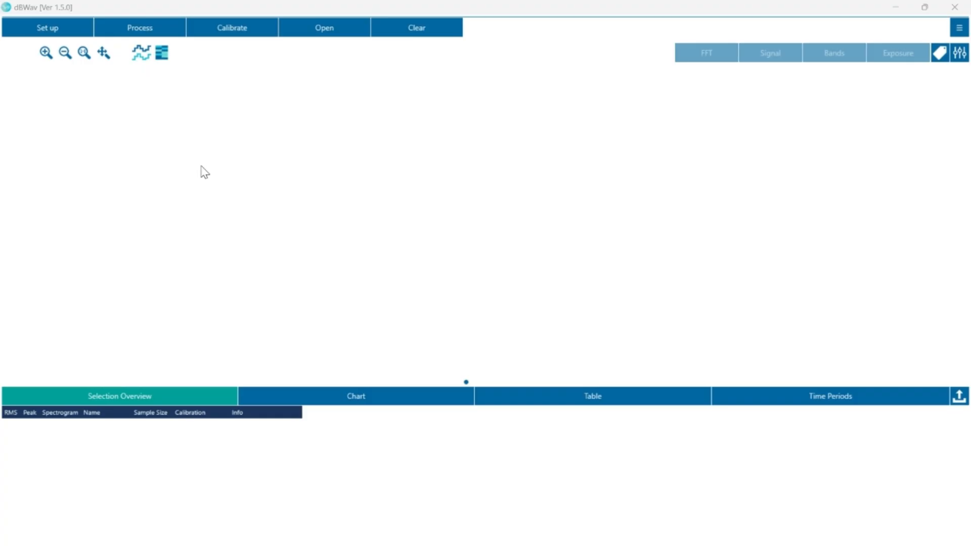
Step: Review the set-up filter settings and close the dialog without changes
{"action": "left_click", "coordinate": [45, 30]}
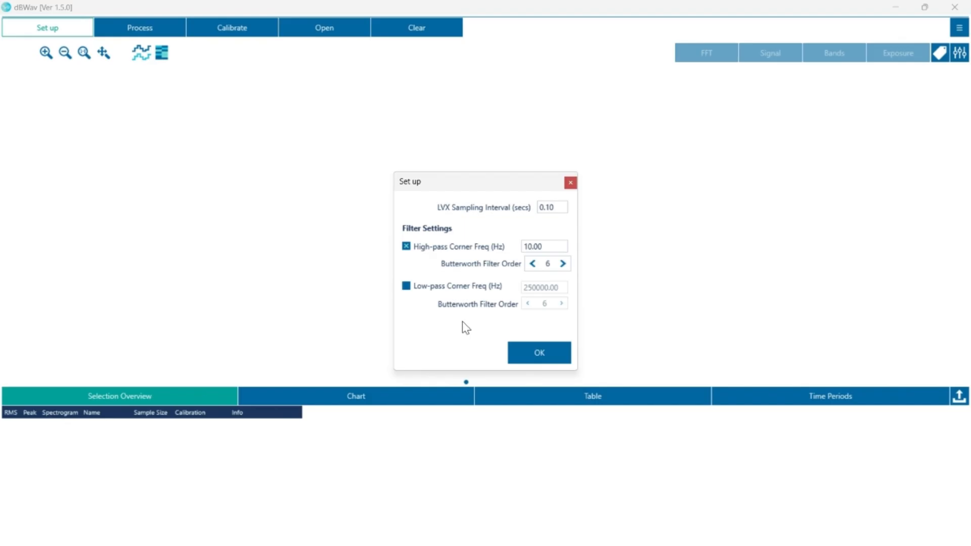
{"action": "left_click", "coordinate": [534, 354]}
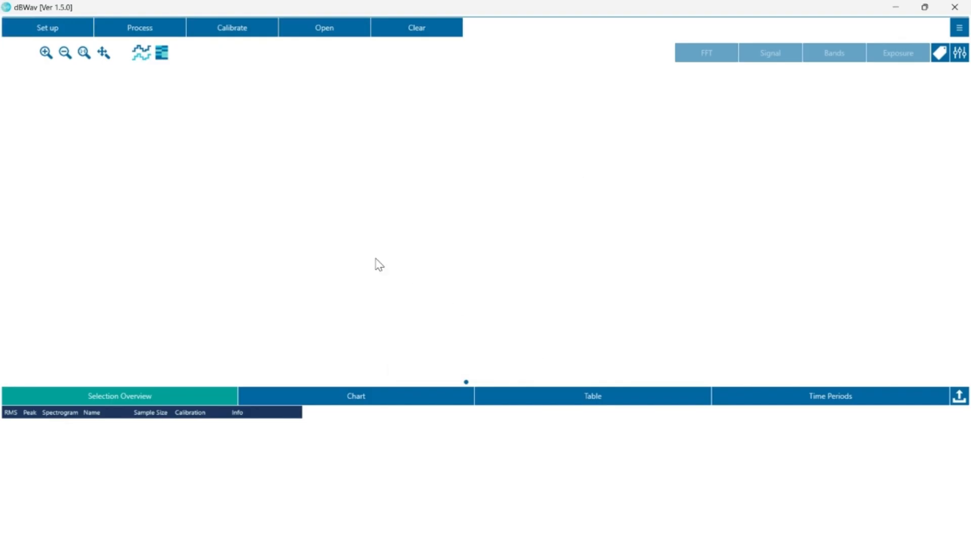
{"action": "left_click", "coordinate": [158, 33]}
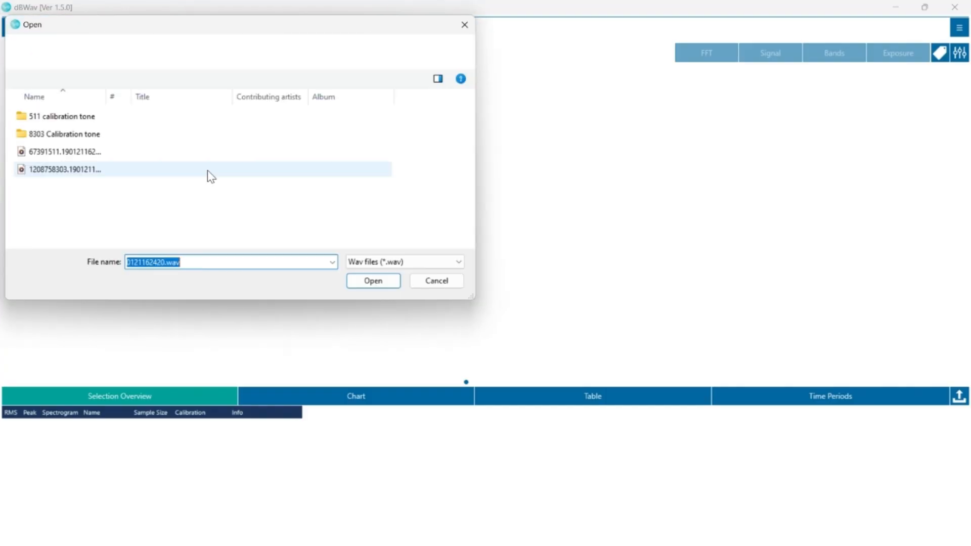
{"action": "left_click", "coordinate": [64, 156]}
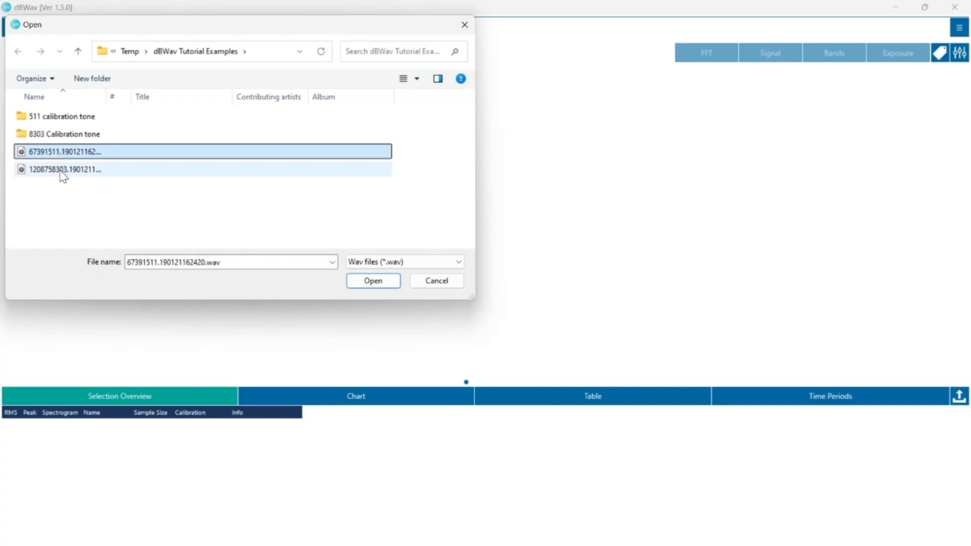
{"action": "left_click", "coordinate": [61, 170], "text": "ctrl"}
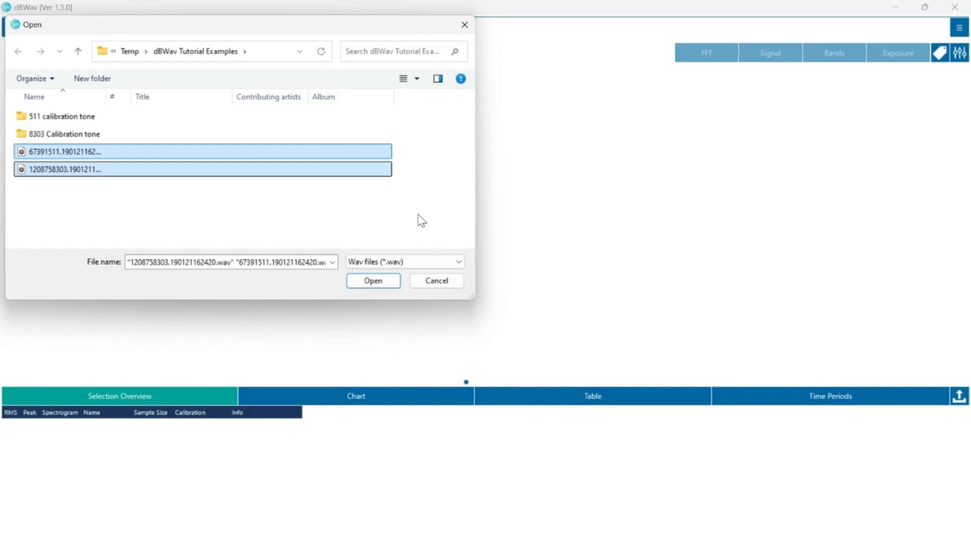
{"action": "left_click", "coordinate": [366, 282]}
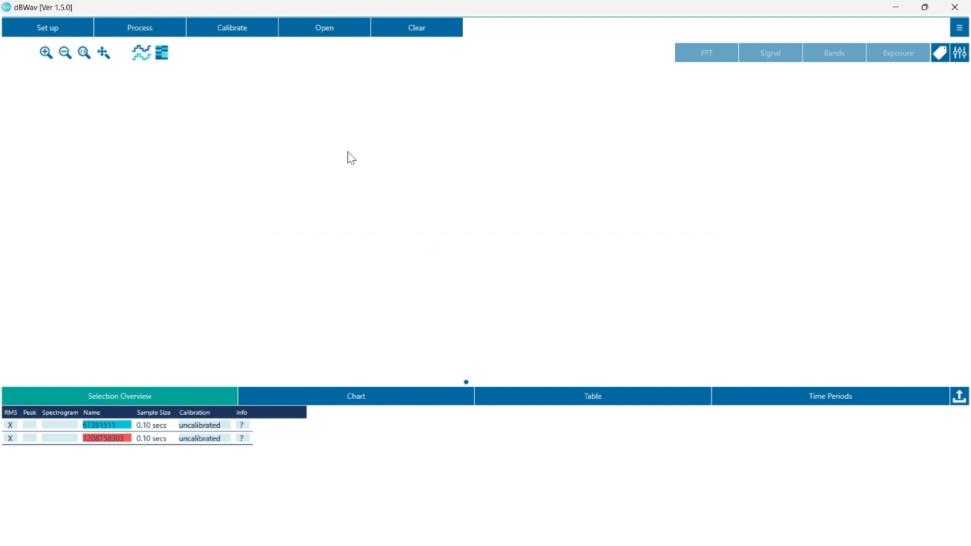
Step: Load calibration tone.wav from the 511 calibration tone folder as the reference signal for signal calibration
{"action": "left_click", "coordinate": [241, 34]}
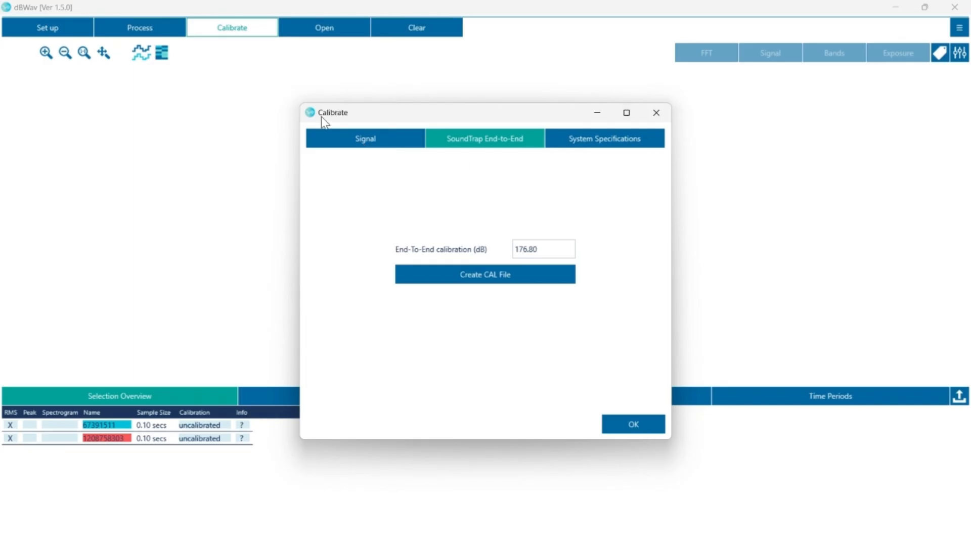
{"action": "left_click", "coordinate": [366, 144]}
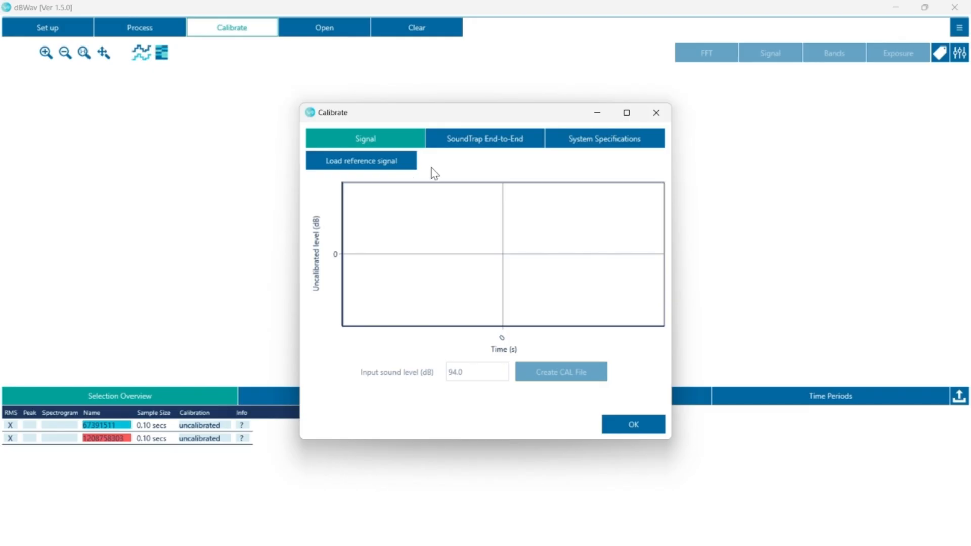
{"action": "left_click", "coordinate": [377, 167]}
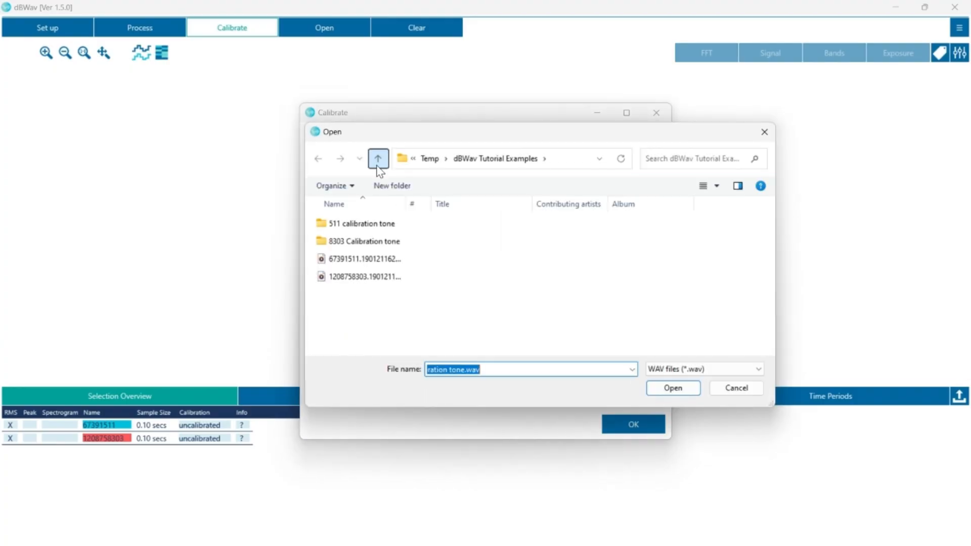
{"action": "left_click", "coordinate": [368, 227]}
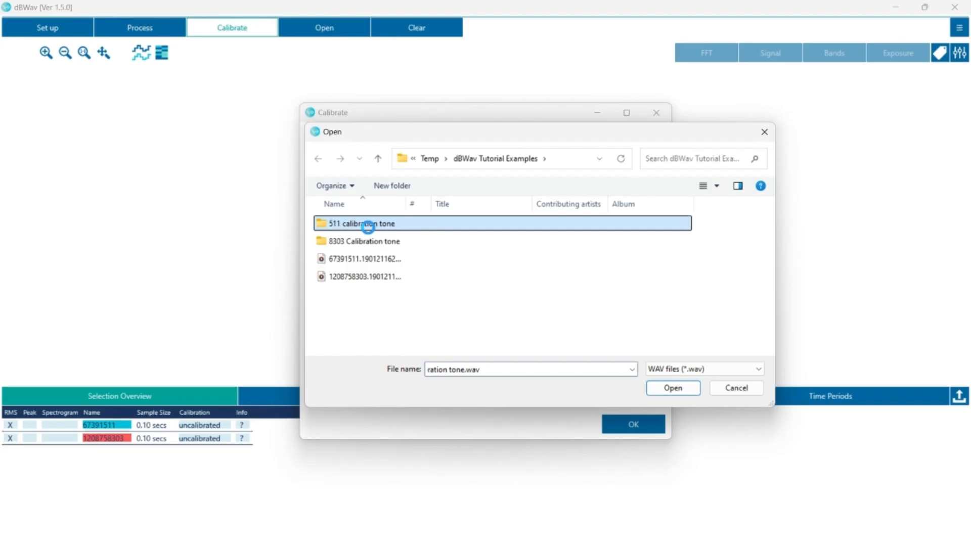
{"action": "double_click", "coordinate": [368, 227]}
{"action": "left_click", "coordinate": [368, 231]}
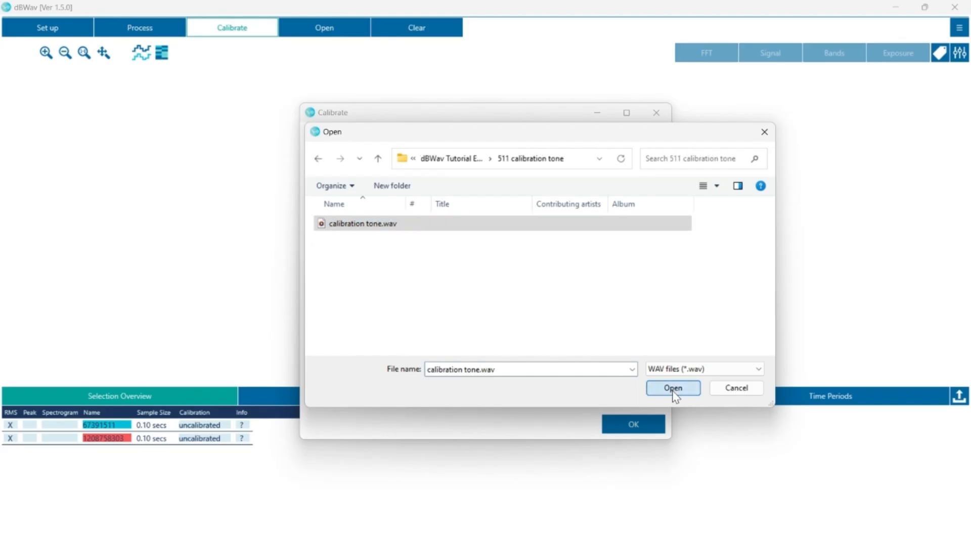
{"action": "left_click", "coordinate": [673, 390]}
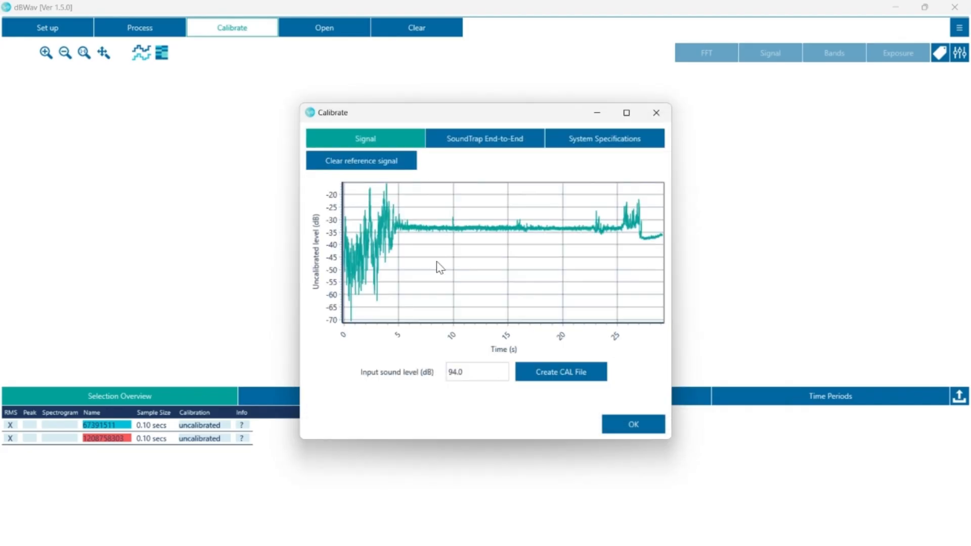
Step: Select the steady tone from about 8 to 19 s and create a CAL file at 94.0 dB input level
{"action": "left_click_drag", "start_coordinate": [432, 263], "coordinate": [558, 279]}
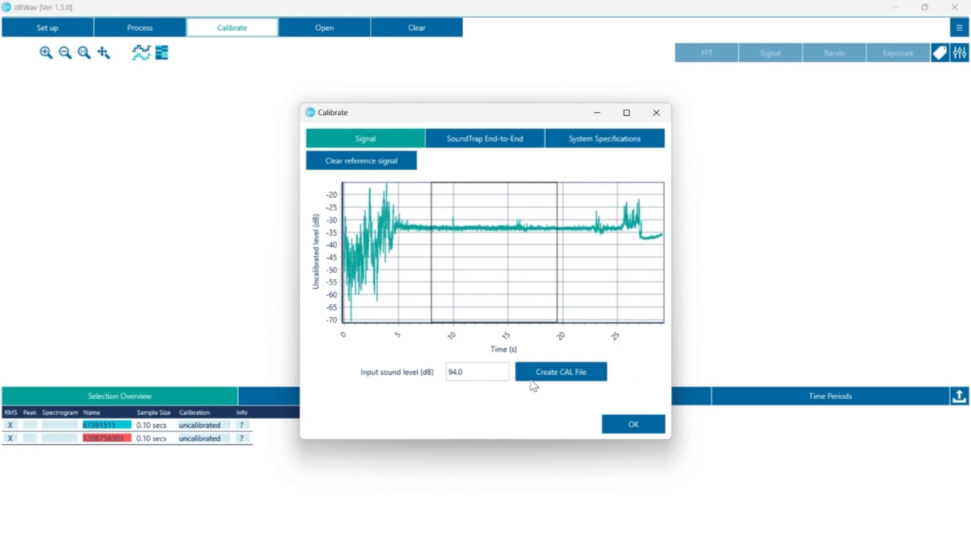
{"action": "left_click", "coordinate": [553, 373]}
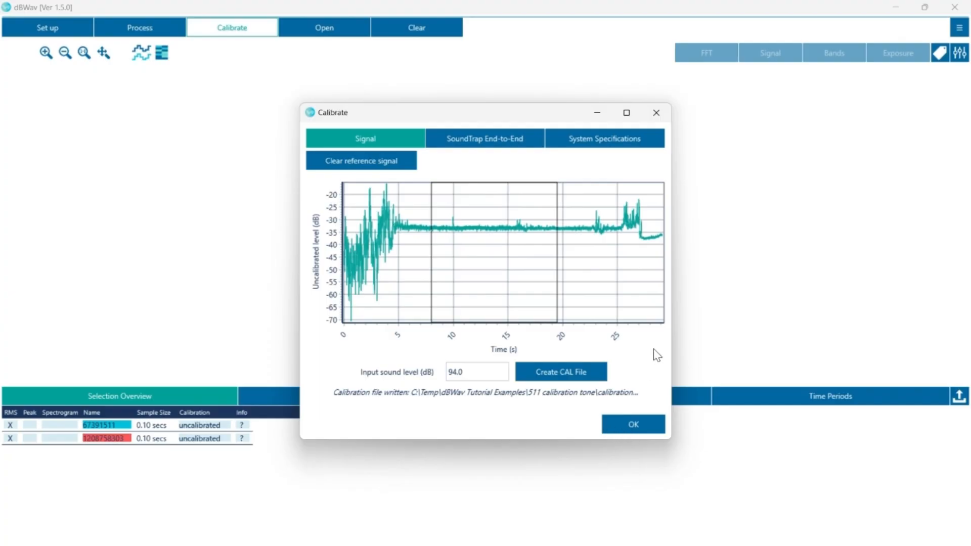
Step: Create a SoundTrap end-to-end CAL file at 176.80 dB, saved as 8303 factory calib.cal in dBWav Tutorial Examples
{"action": "left_click_drag", "start_coordinate": [672, 358], "coordinate": [738, 371]}
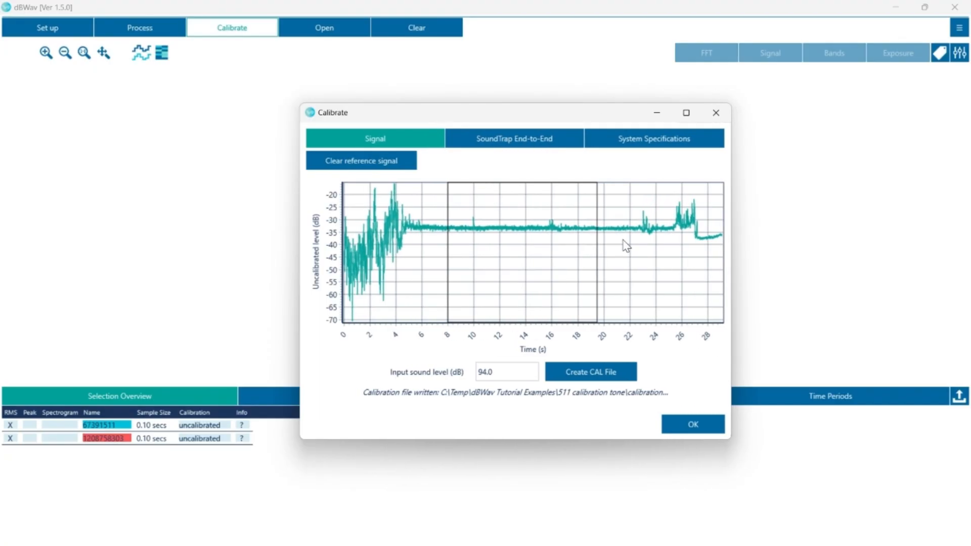
{"action": "left_click", "coordinate": [517, 145]}
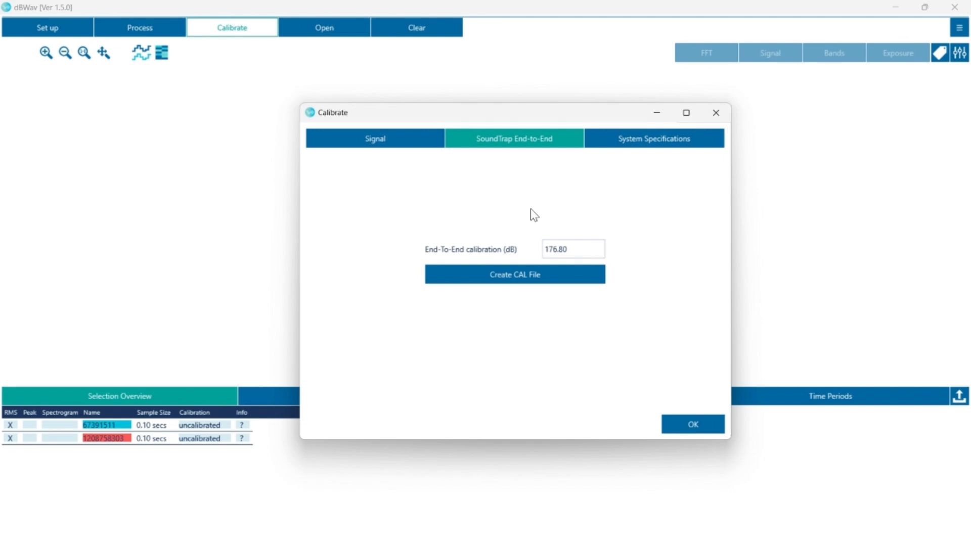
{"action": "mouse_move", "coordinate": [565, 241]}
{"action": "left_click_drag", "start_coordinate": [733, 299], "coordinate": [753, 303]}
{"action": "mouse_move", "coordinate": [605, 250]}
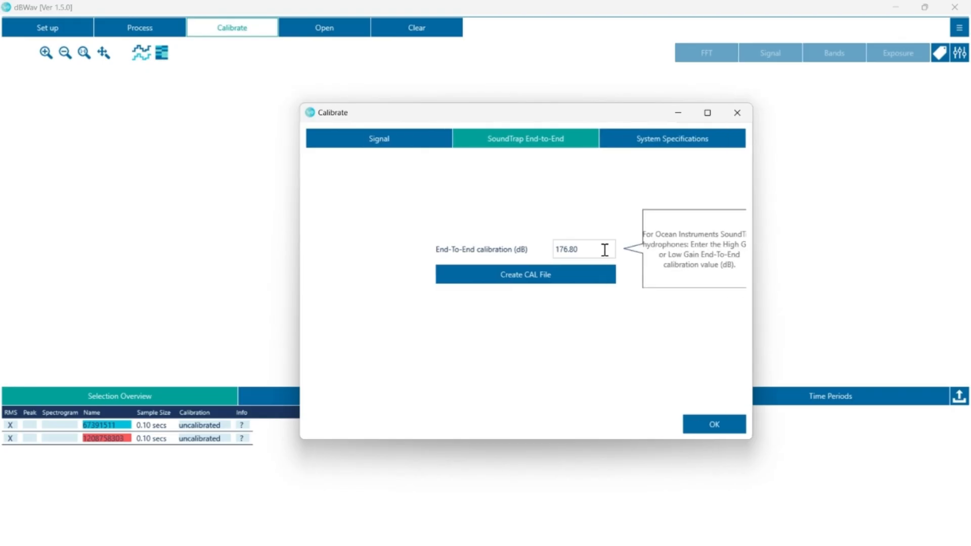
{"action": "left_click", "coordinate": [532, 276]}
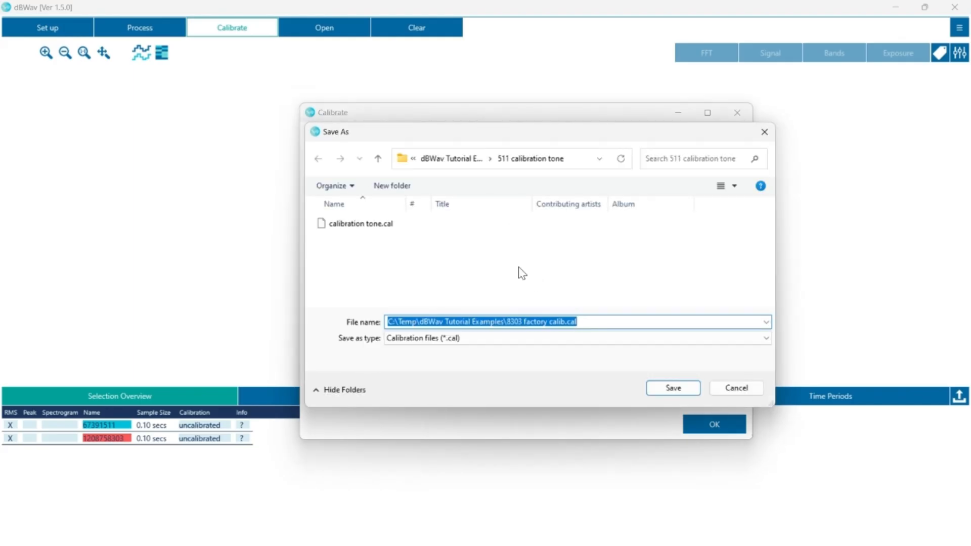
{"action": "left_click", "coordinate": [378, 158]}
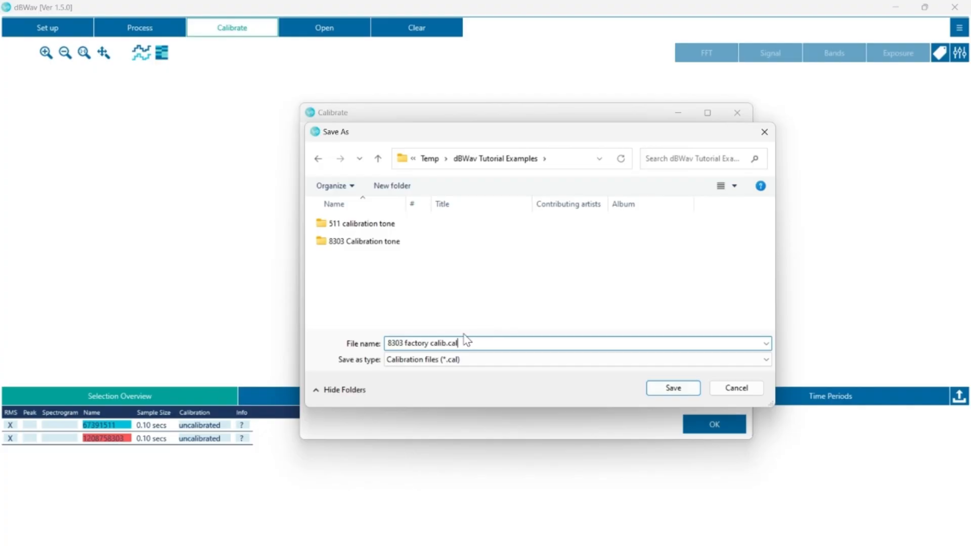
{"action": "left_click", "coordinate": [671, 394]}
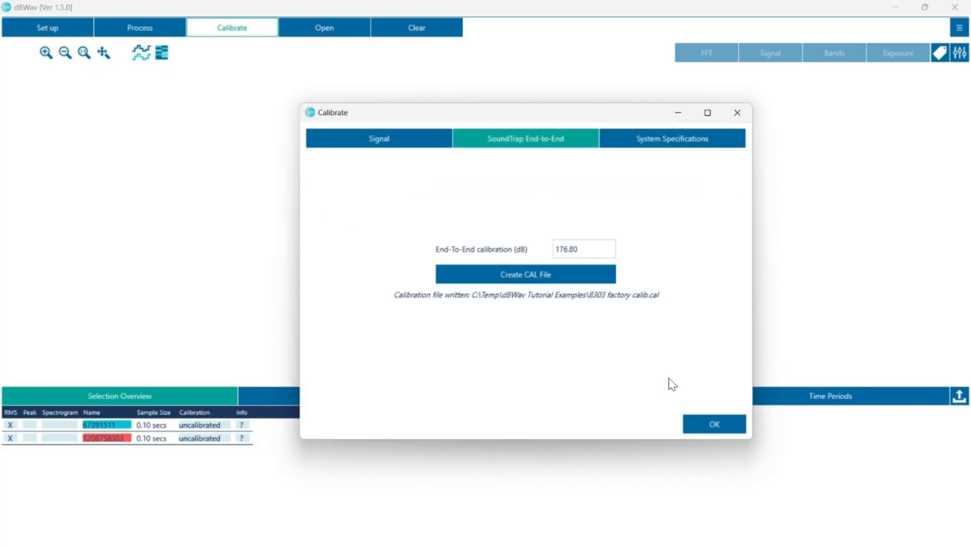
Step: View the system specifications calibration options and close the Calibrate dialog
{"action": "left_click", "coordinate": [694, 147]}
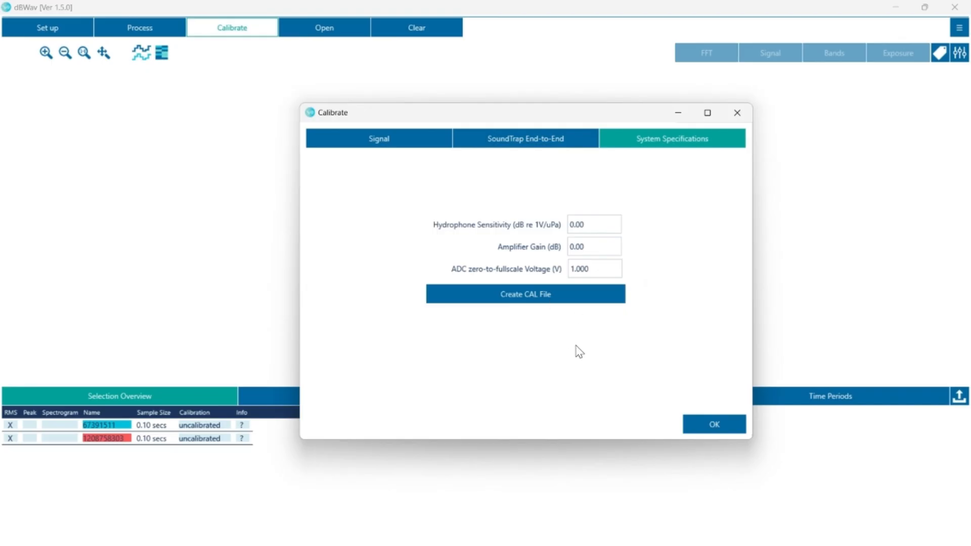
{"action": "left_click", "coordinate": [700, 430]}
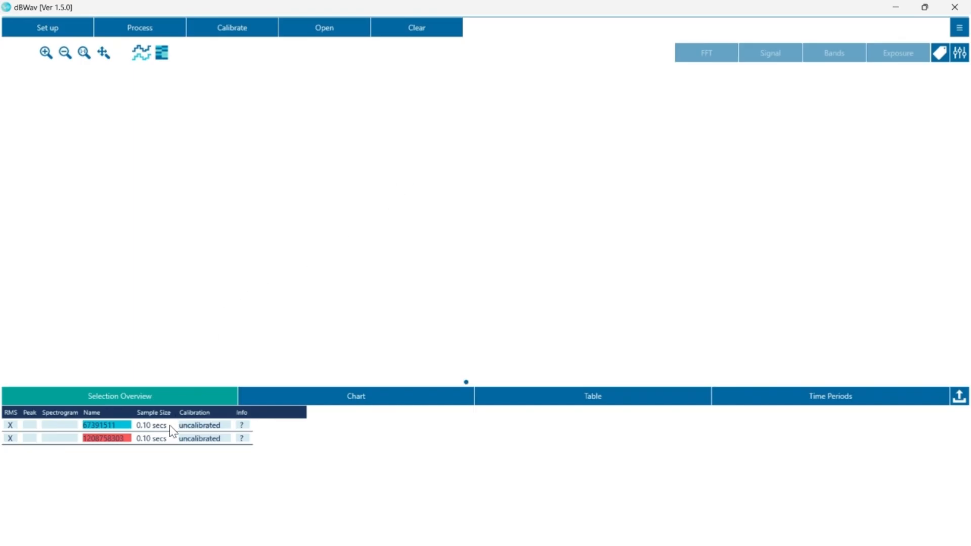
Step: Apply calibration tone.cal from the 511 calibration tone folder to the 67391511 recording
{"action": "left_click", "coordinate": [199, 426]}
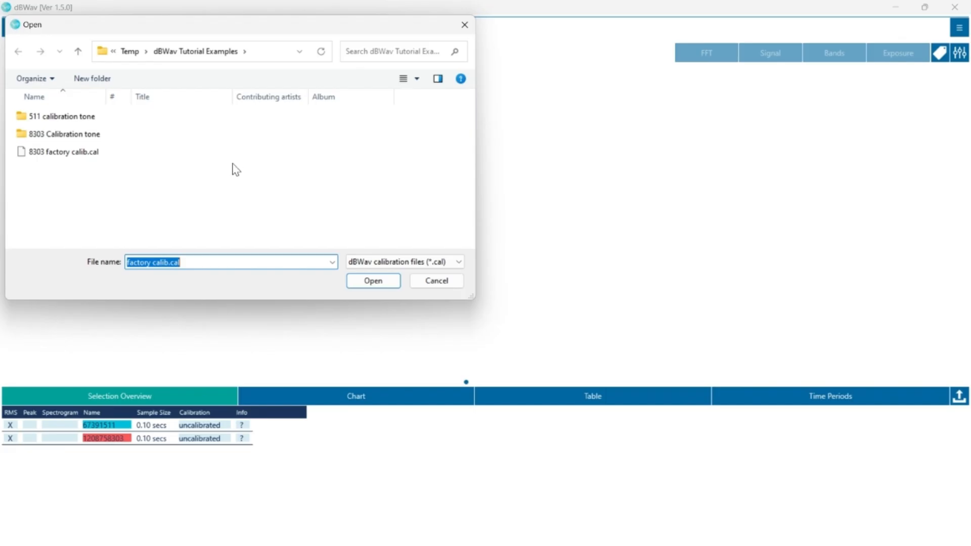
{"action": "left_click", "coordinate": [60, 122]}
{"action": "double_click", "coordinate": [58, 119]}
{"action": "left_click", "coordinate": [58, 120]}
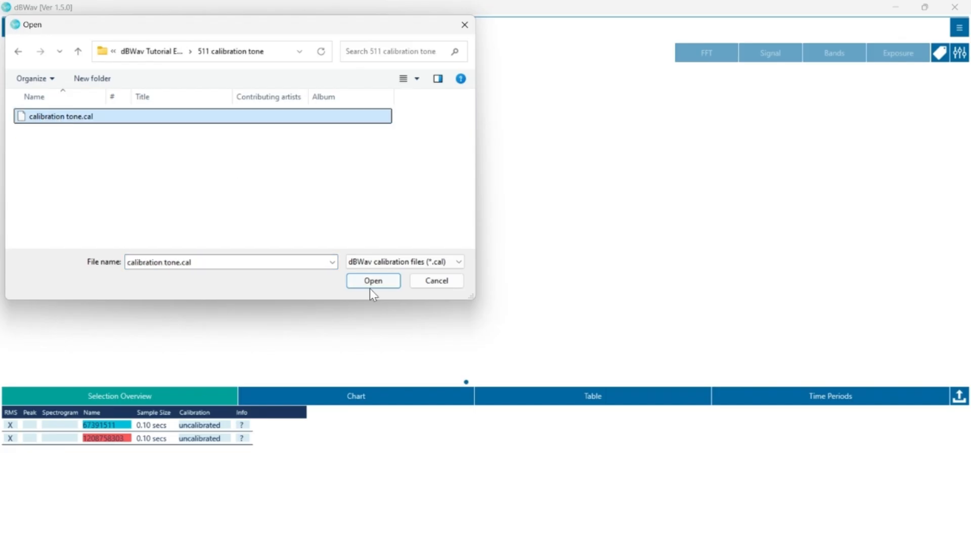
{"action": "left_click", "coordinate": [365, 281]}
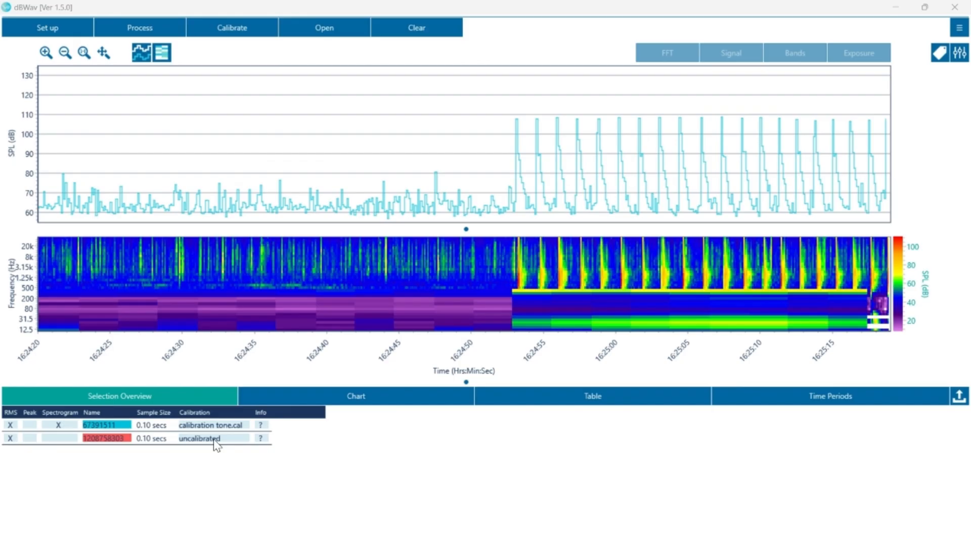
{"action": "left_click", "coordinate": [215, 439]}
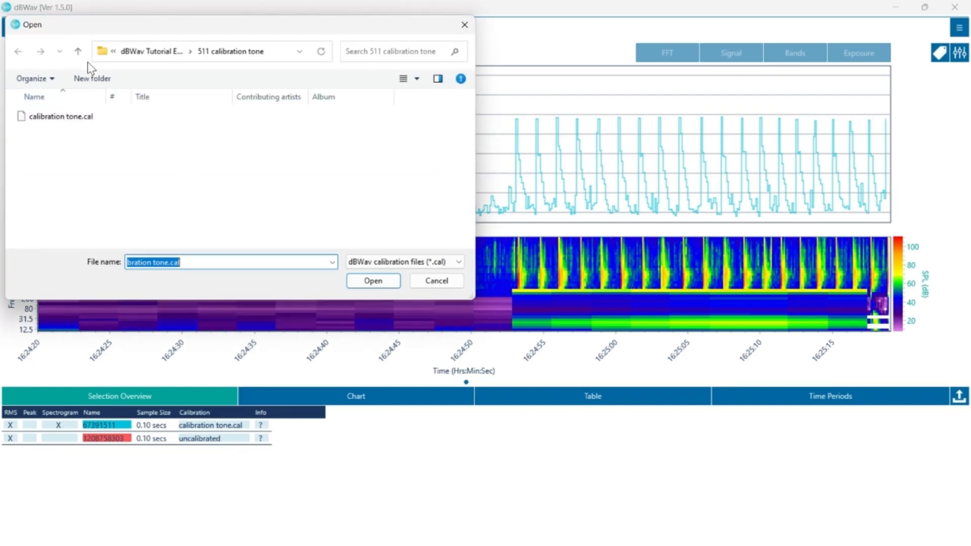
{"action": "left_click", "coordinate": [77, 51]}
{"action": "left_click", "coordinate": [58, 151]}
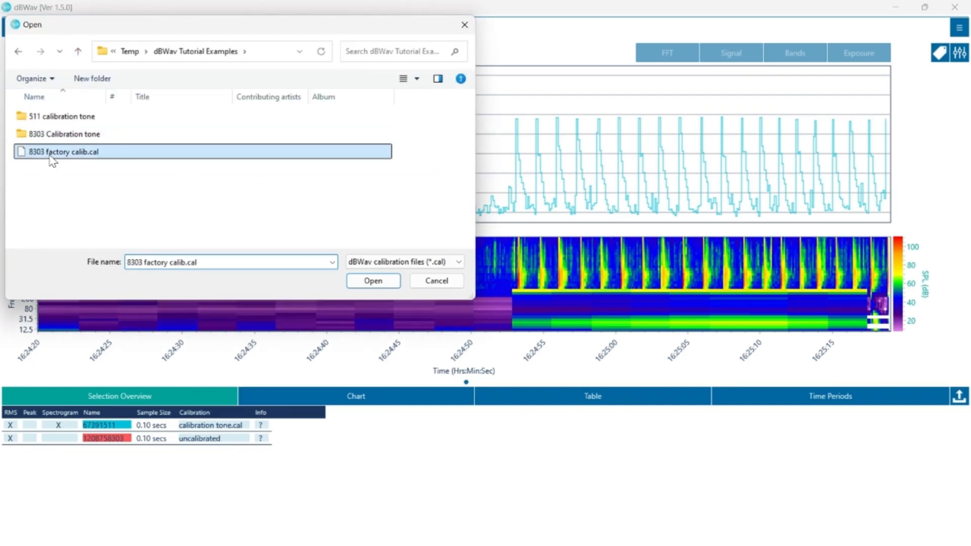
{"action": "left_click", "coordinate": [374, 281]}
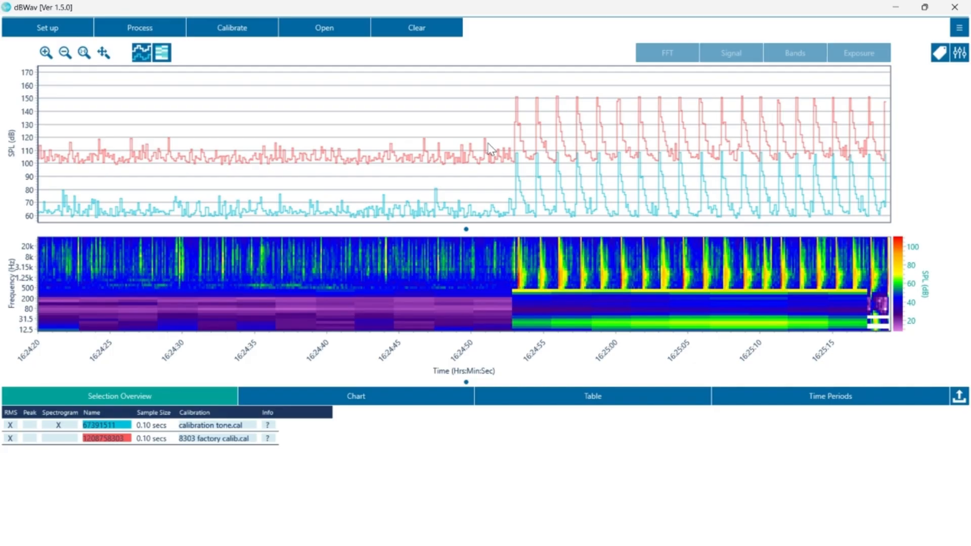
Step: Clear the displayed files and reopen both LVX level files
{"action": "left_click", "coordinate": [403, 33]}
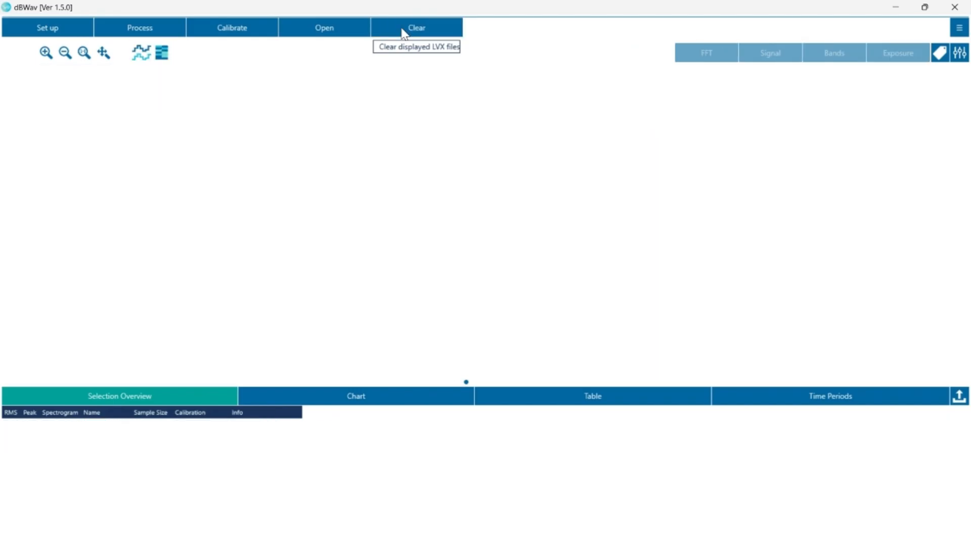
{"action": "left_click", "coordinate": [320, 32]}
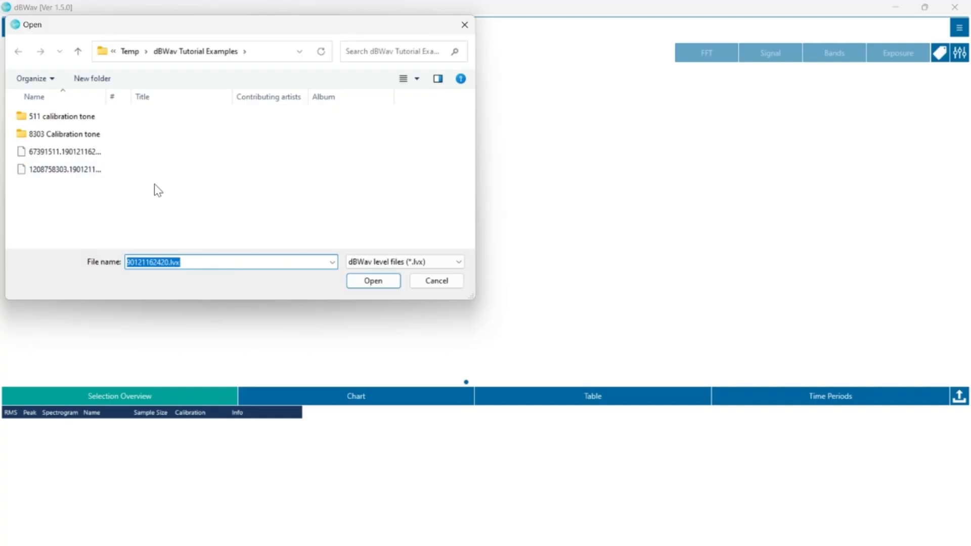
{"action": "left_click", "coordinate": [84, 154]}
{"action": "left_click", "coordinate": [87, 175], "text": "ctrl"}
{"action": "left_click", "coordinate": [380, 282]}
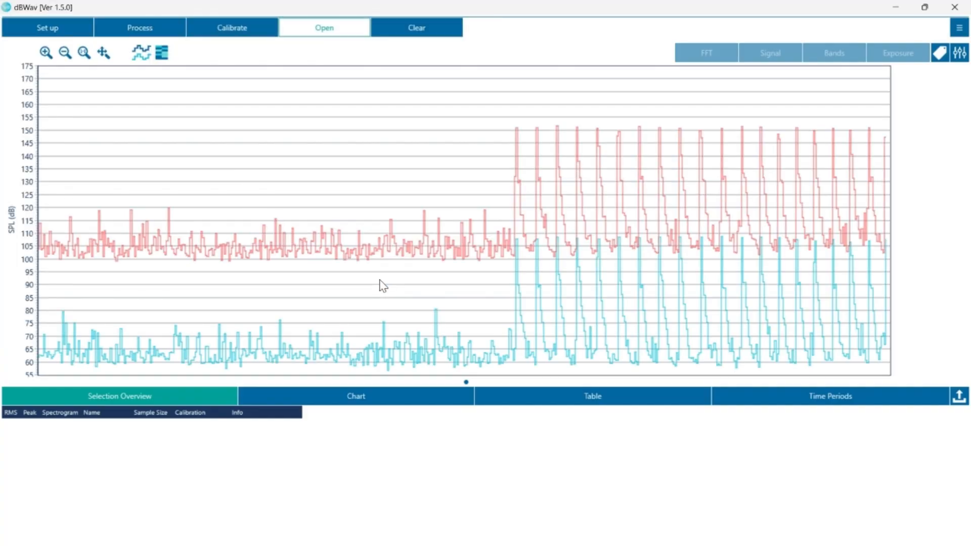